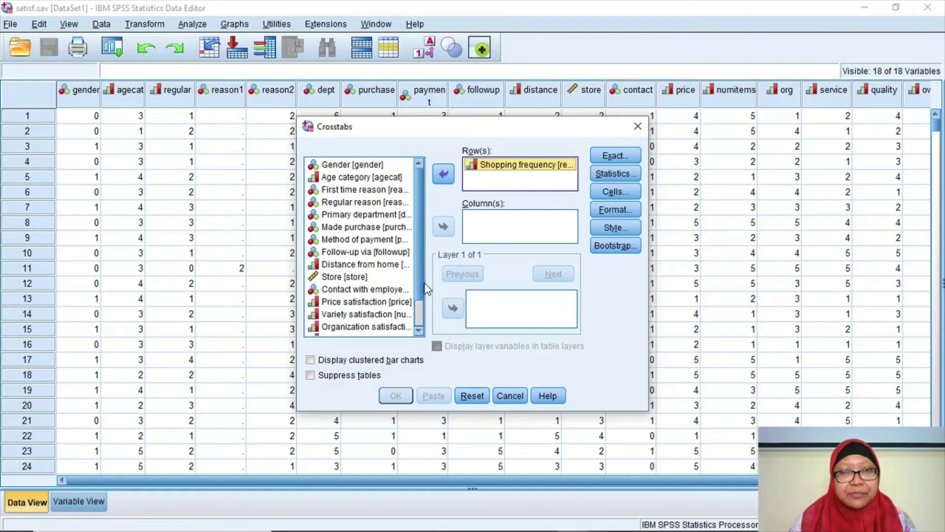
- Assign Overall satisfaction as the column variable of the crosstab
{"action": "scroll", "coordinate": [421, 333], "scroll_direction": "down", "scroll_amount": 3}
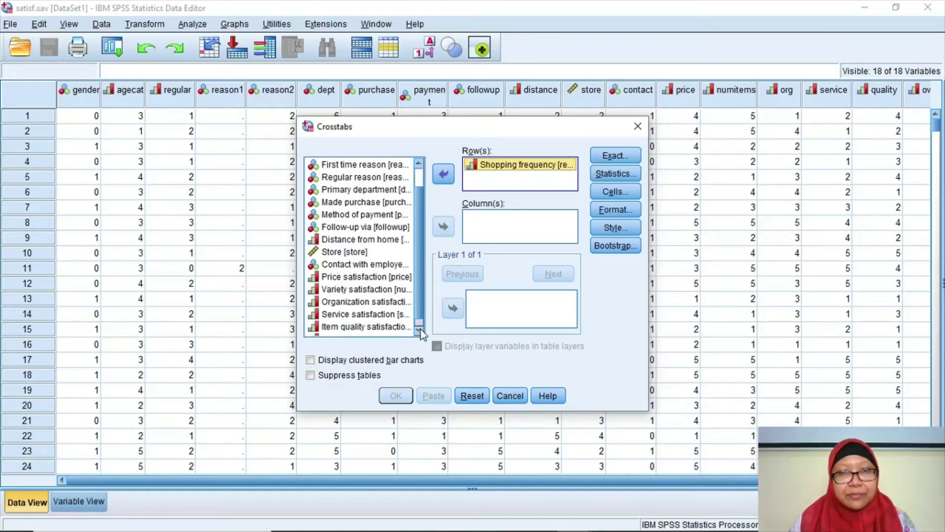
{"action": "left_click", "coordinate": [398, 331]}
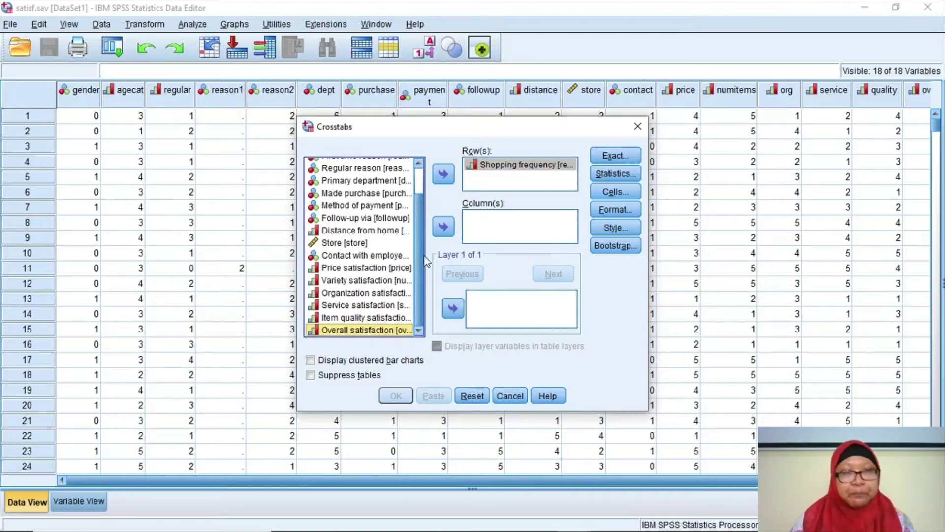
{"action": "left_click", "coordinate": [451, 230]}
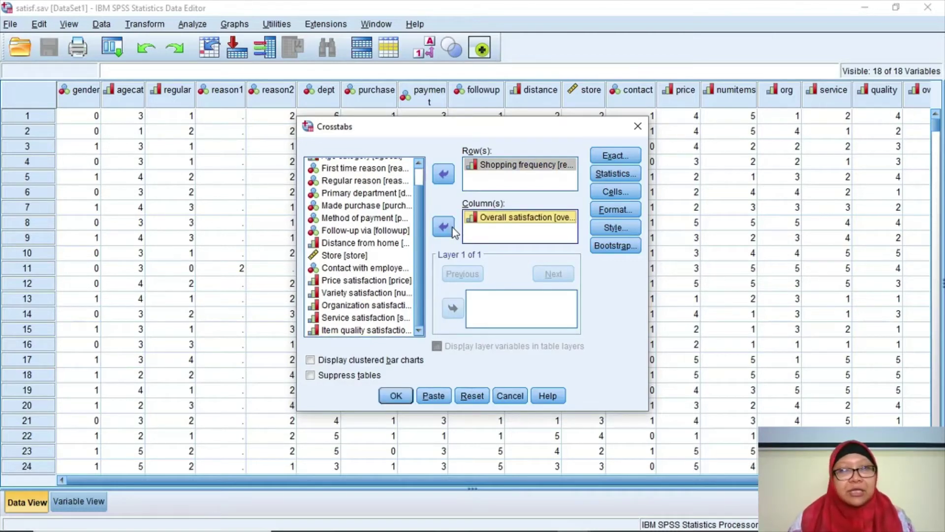
- Request the ordinal statistics Gamma, Somers' d, Kendall's tau-b and Kendall's tau-c, and run the crosstabs analysis
{"action": "left_click", "coordinate": [618, 175]}
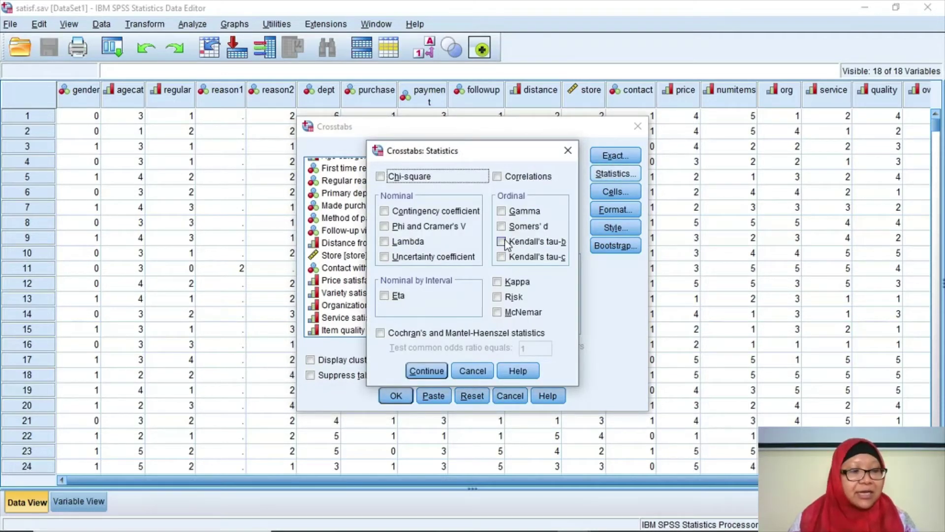
{"action": "left_click", "coordinate": [509, 212]}
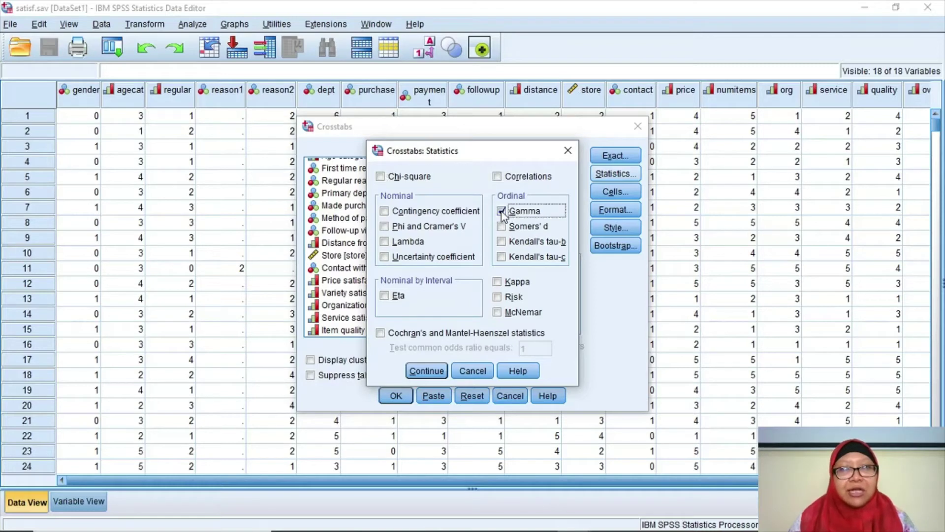
{"action": "left_click", "coordinate": [501, 228]}
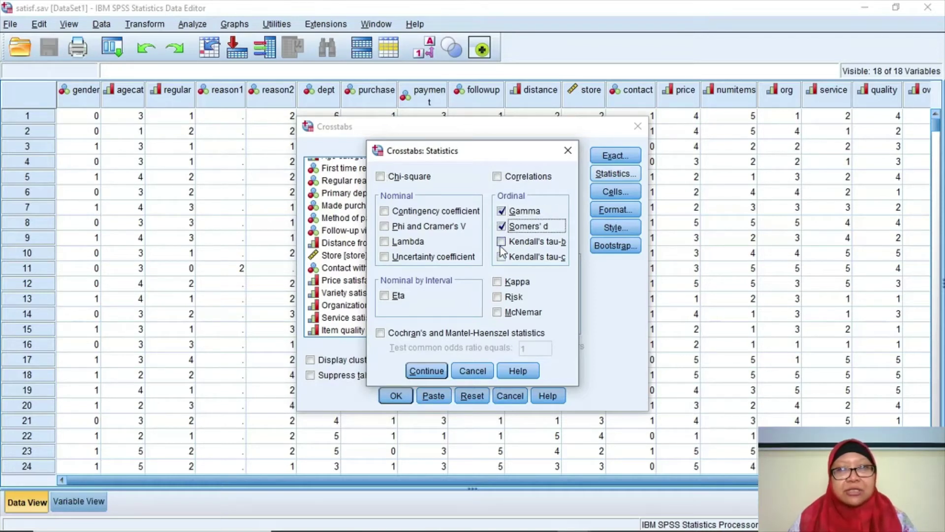
{"action": "left_click", "coordinate": [500, 246]}
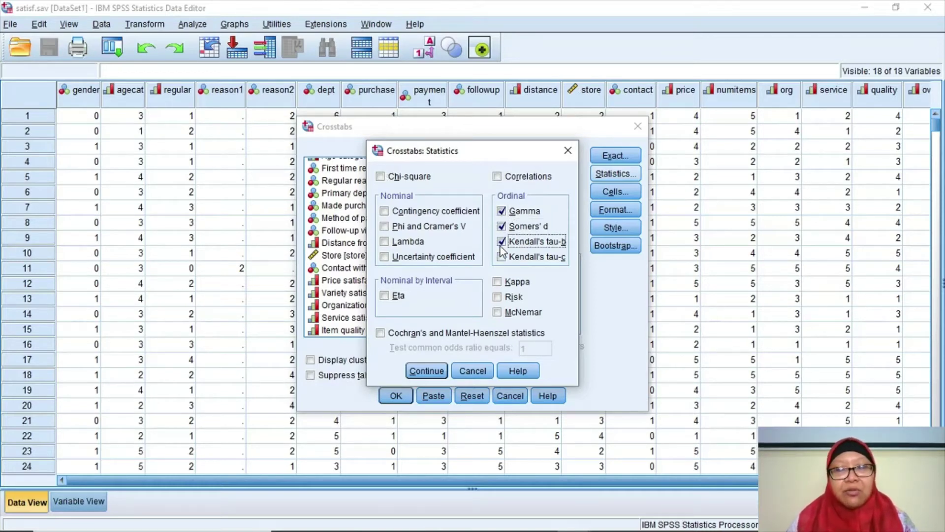
{"action": "left_click", "coordinate": [501, 260]}
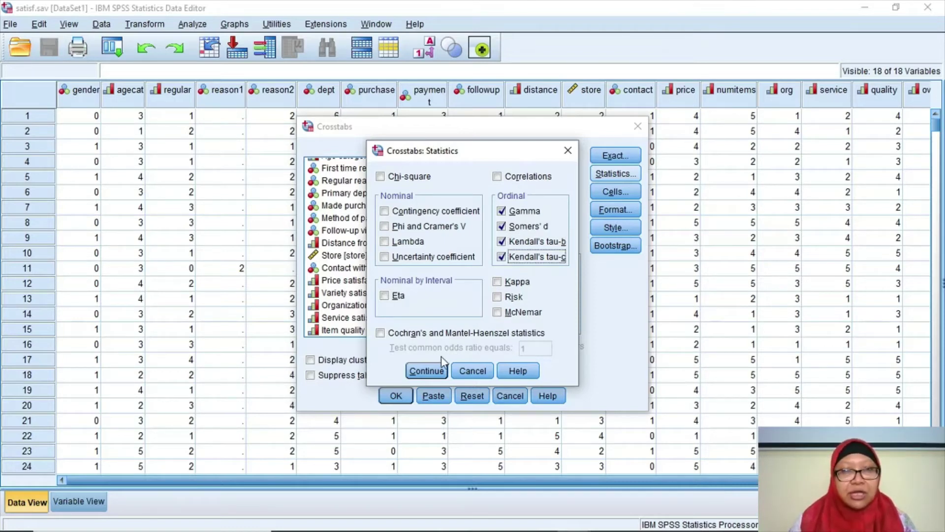
{"action": "left_click", "coordinate": [426, 371]}
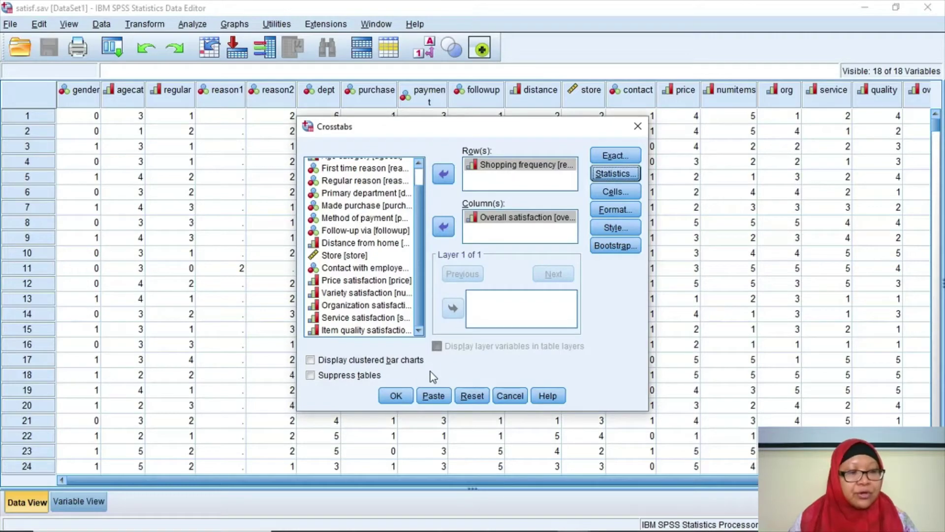
{"action": "left_click", "coordinate": [389, 393]}
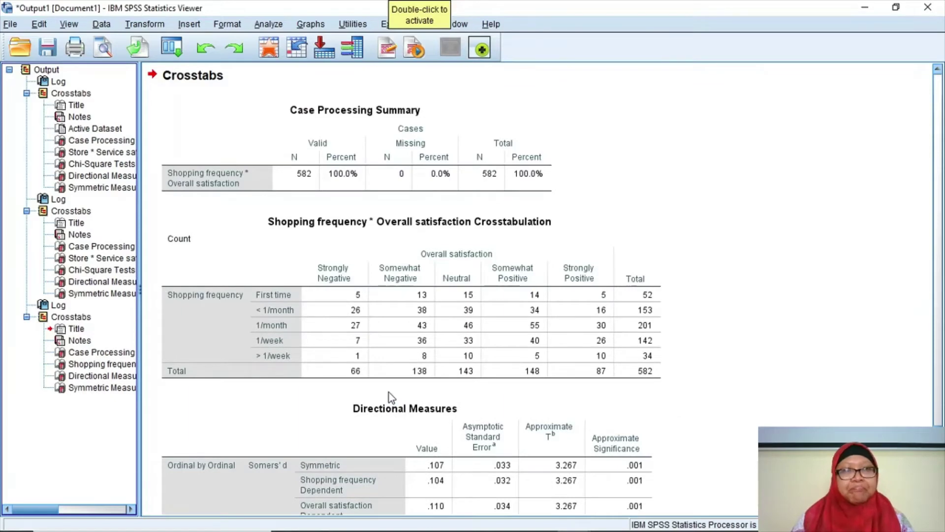
- Examine the new Case Processing Summary and the Shopping frequency by Overall satisfaction crosstabulation in the output
{"action": "left_click", "coordinate": [101, 352]}
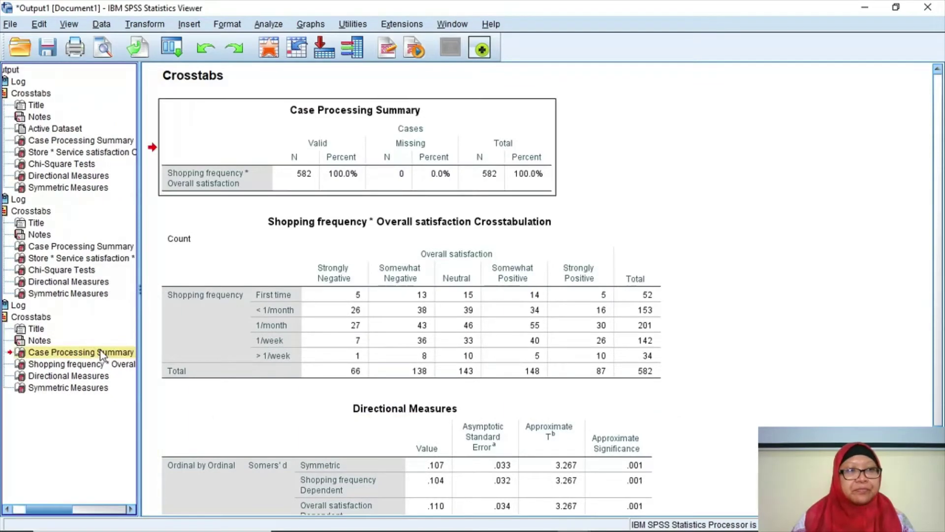
{"action": "left_click", "coordinate": [101, 364]}
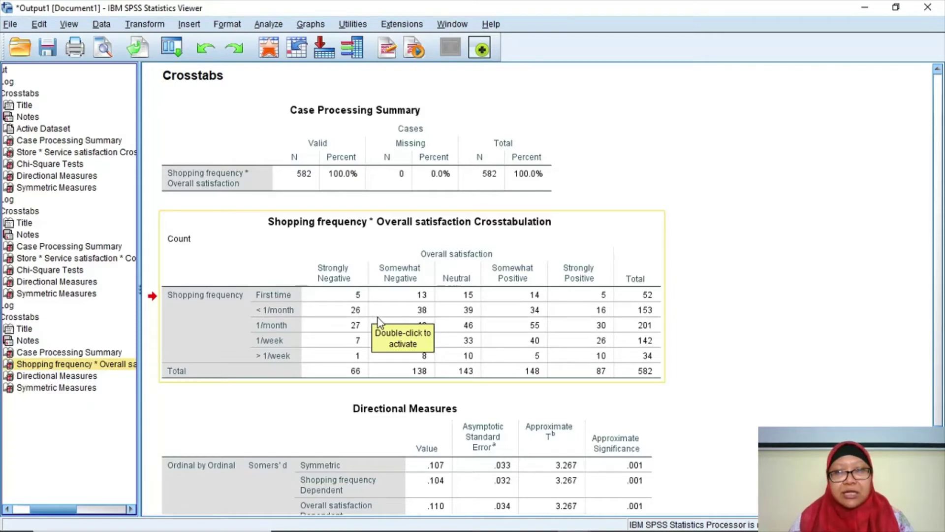
{"action": "left_click", "coordinate": [655, 340]}
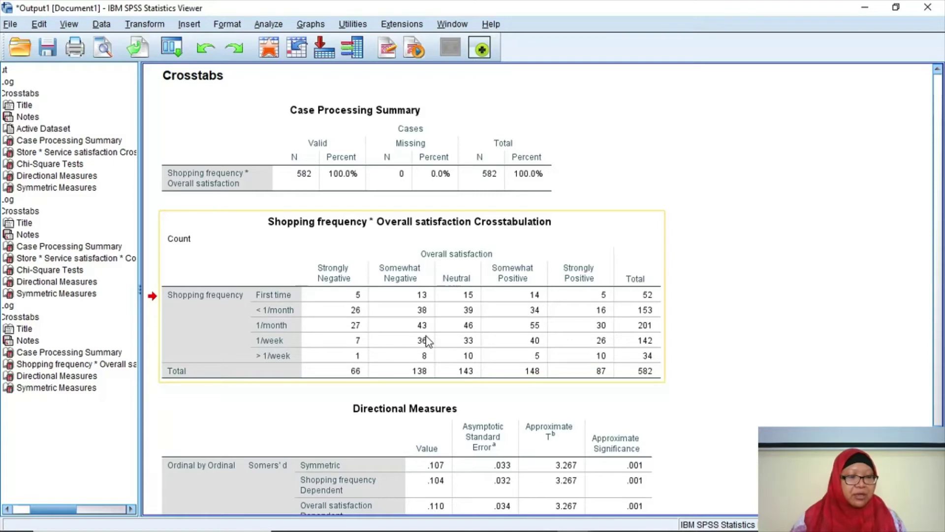
- Examine the values and approximate significance in the Directional Measures and Symmetric Measures tables for shopping frequency and overall satisfaction
{"action": "scroll", "coordinate": [427, 341], "scroll_direction": "down", "scroll_amount": 5}
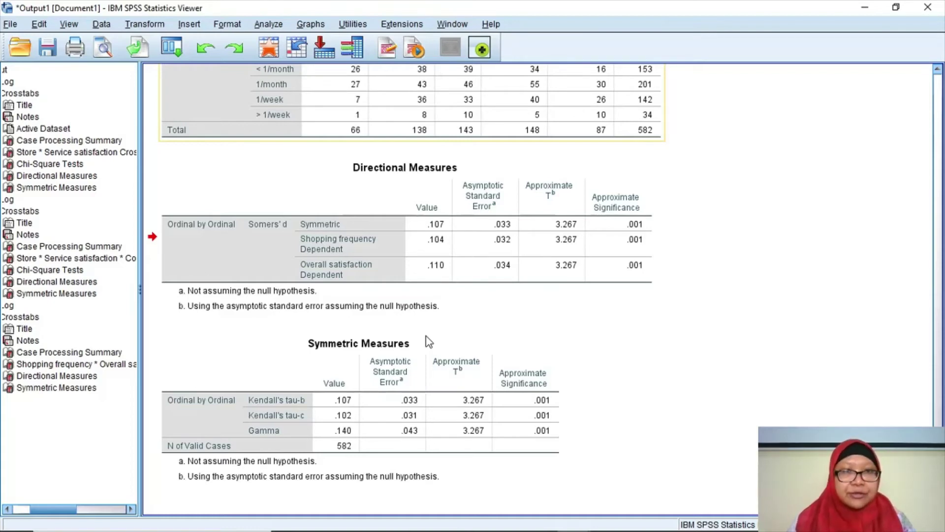
{"action": "left_click", "coordinate": [430, 400]}
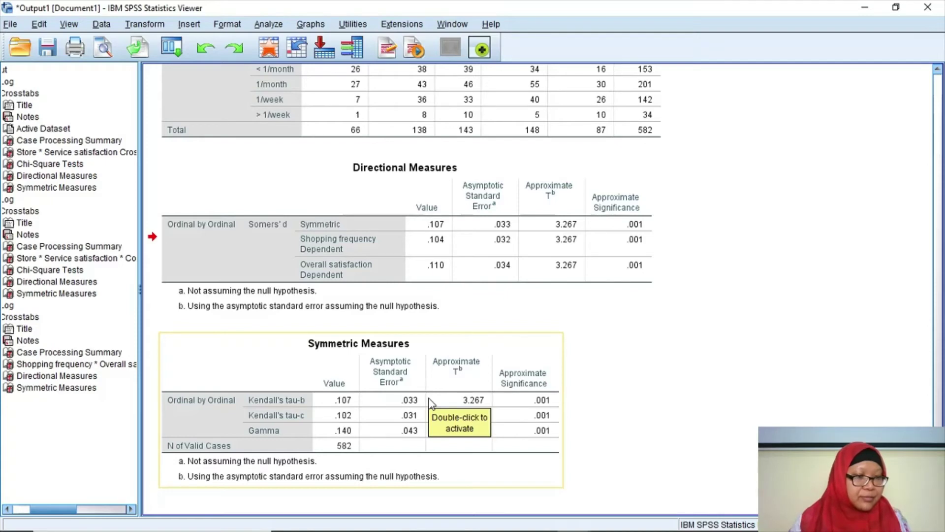
{"action": "left_click", "coordinate": [461, 266]}
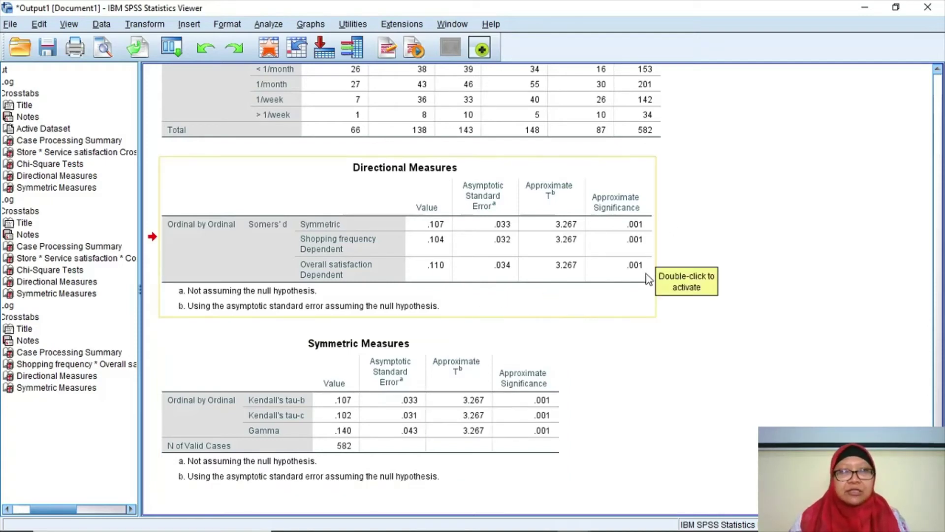
{"action": "left_click", "coordinate": [597, 349]}
{"action": "left_click", "coordinate": [564, 399]}
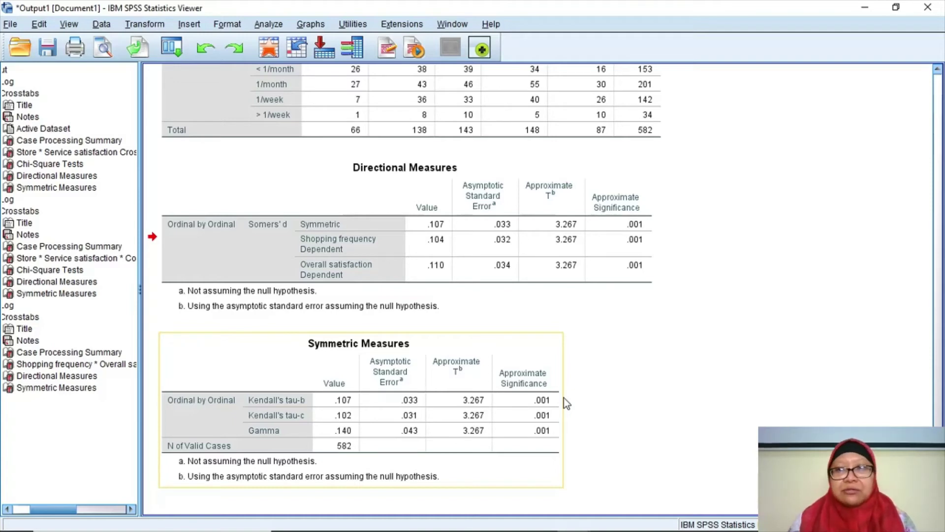
{"action": "left_click", "coordinate": [642, 275]}
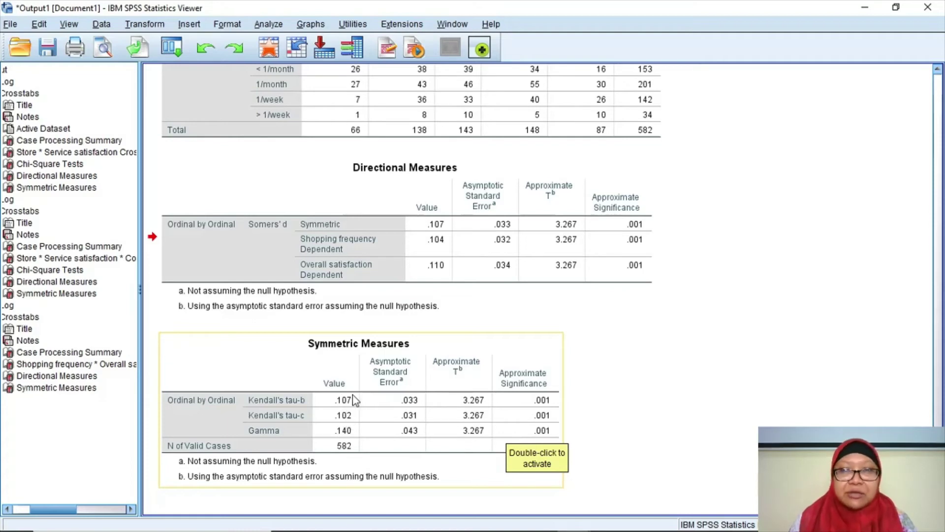
{"action": "left_click", "coordinate": [433, 244]}
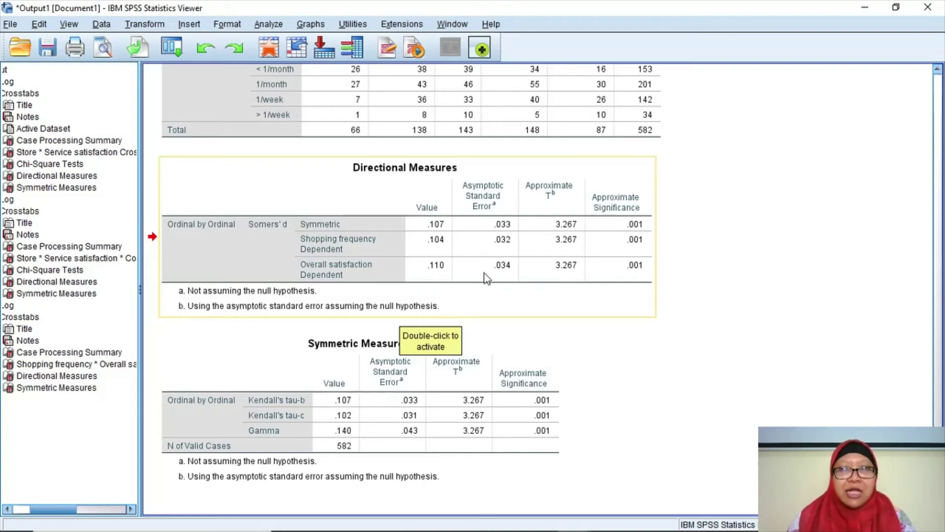
{"action": "left_click", "coordinate": [660, 293]}
{"action": "left_click", "coordinate": [580, 309]}
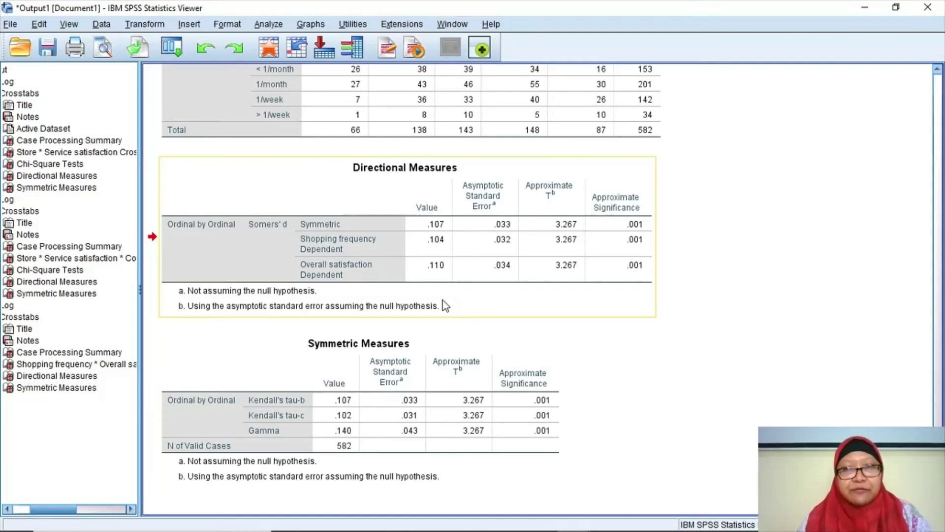
{"action": "left_click", "coordinate": [458, 353]}
{"action": "left_click", "coordinate": [447, 277]}
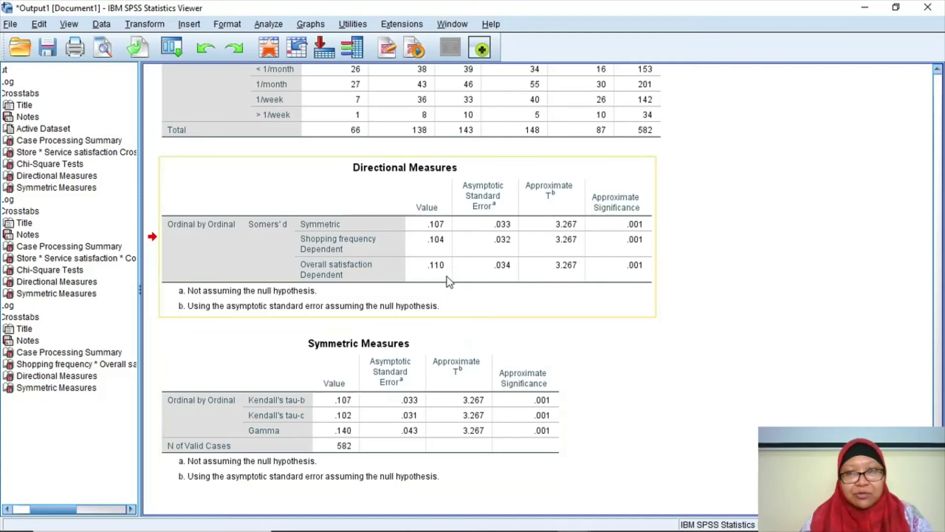
{"action": "left_click", "coordinate": [412, 338]}
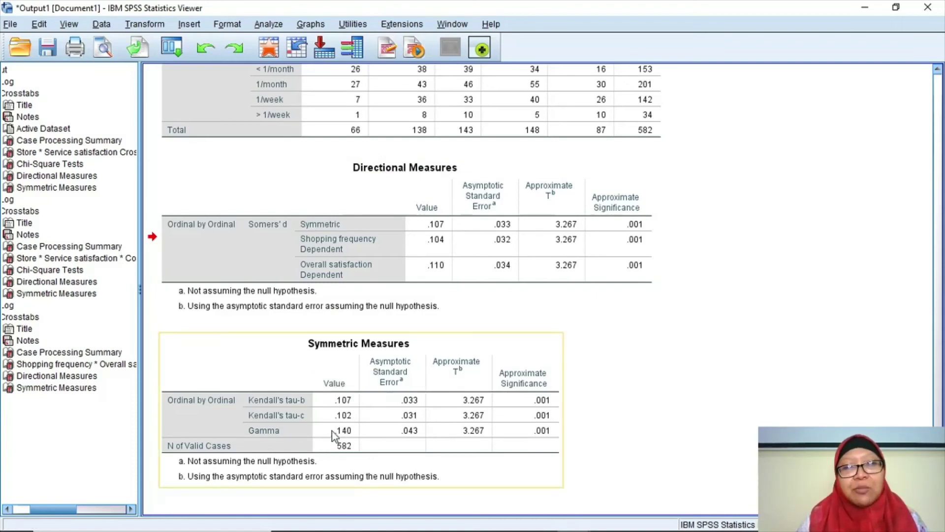
- Return to the satisf.sav dataset and review its variable definitions, including Age category, Regular reason and Price satisfaction
{"action": "mouse_move", "coordinate": [441, 530]}
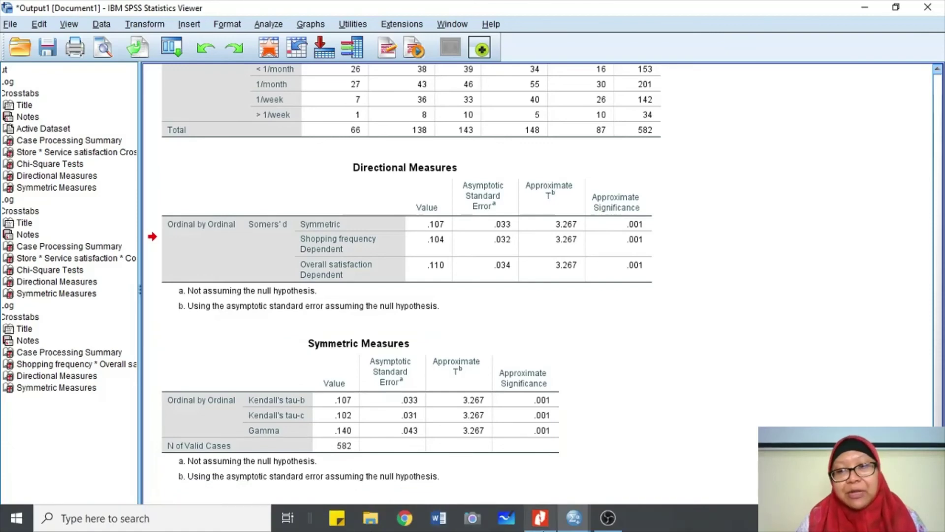
{"action": "left_click", "coordinate": [576, 526]}
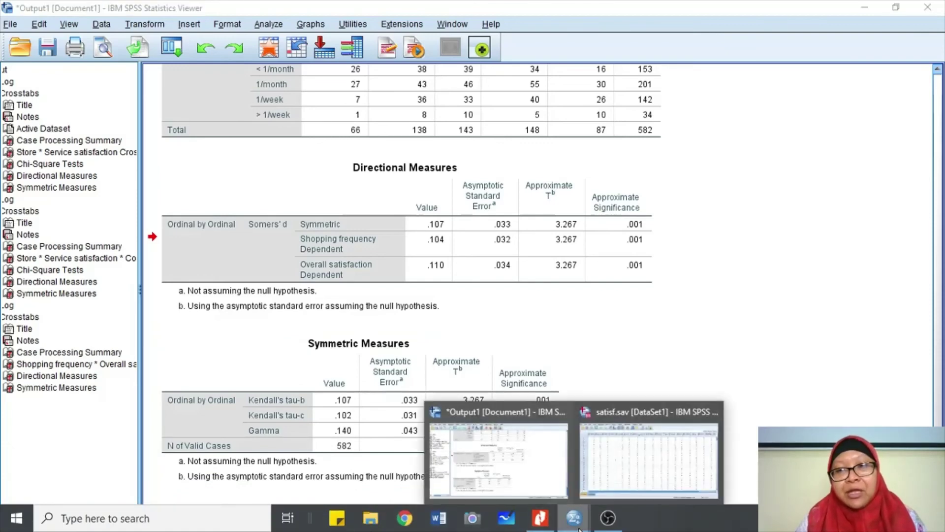
{"action": "left_click", "coordinate": [608, 466]}
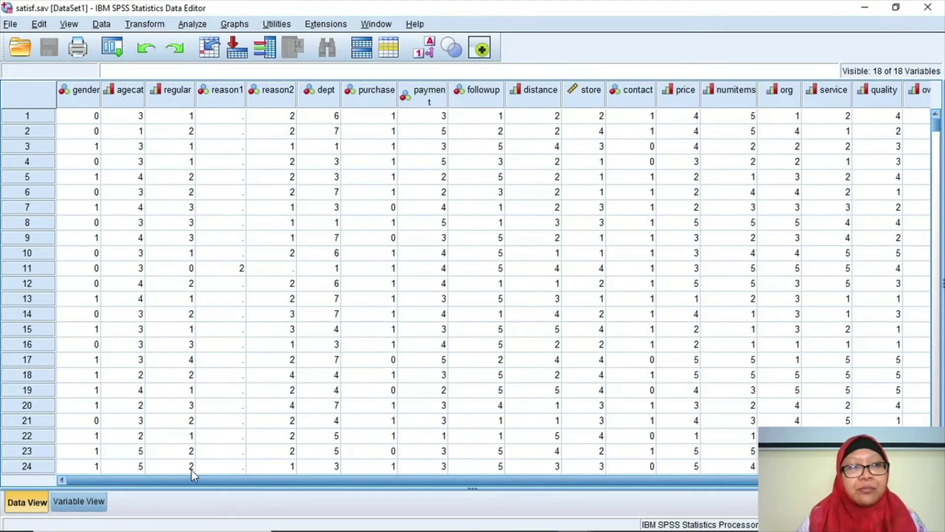
{"action": "left_click", "coordinate": [94, 501]}
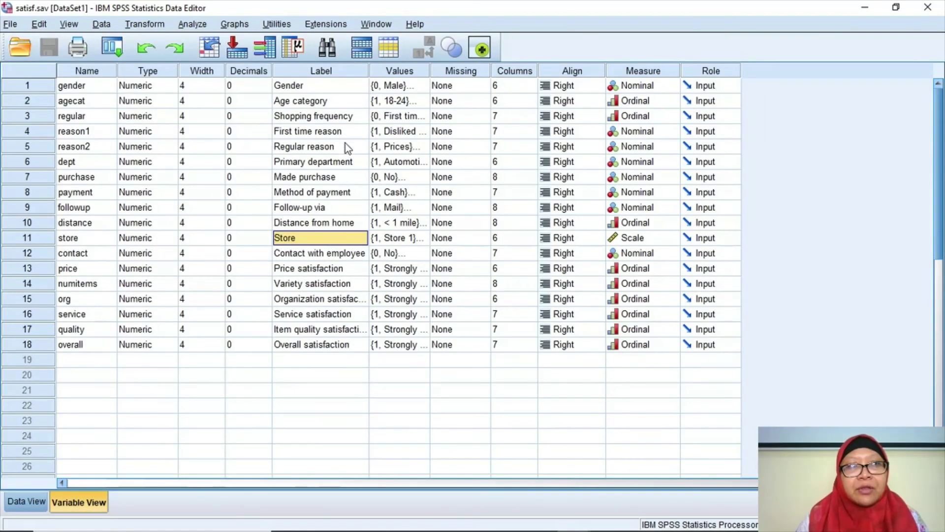
{"action": "left_click", "coordinate": [389, 132]}
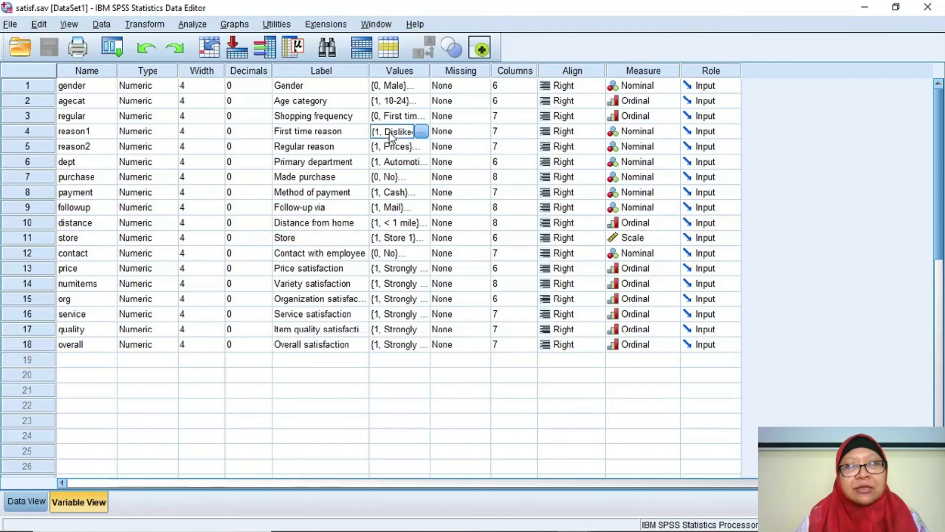
{"action": "left_click", "coordinate": [333, 146]}
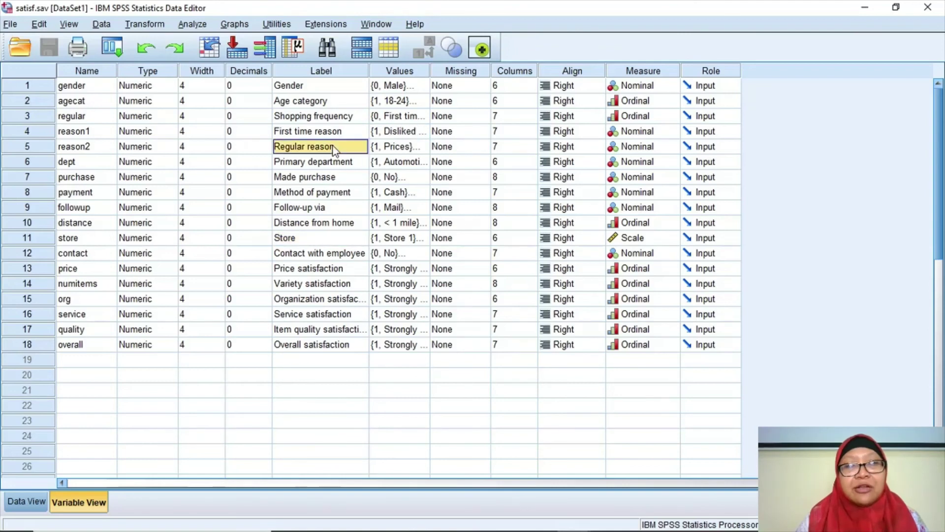
{"action": "left_click", "coordinate": [338, 103]}
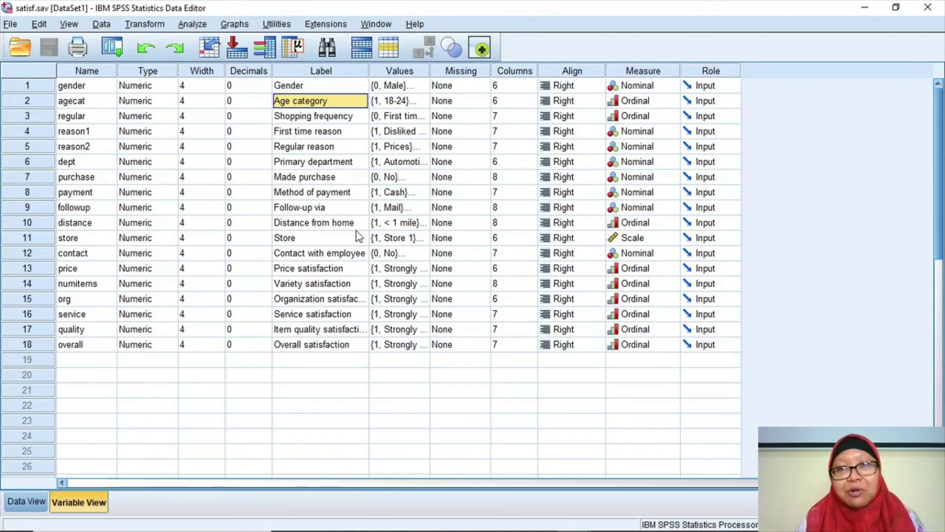
{"action": "left_click", "coordinate": [351, 272]}
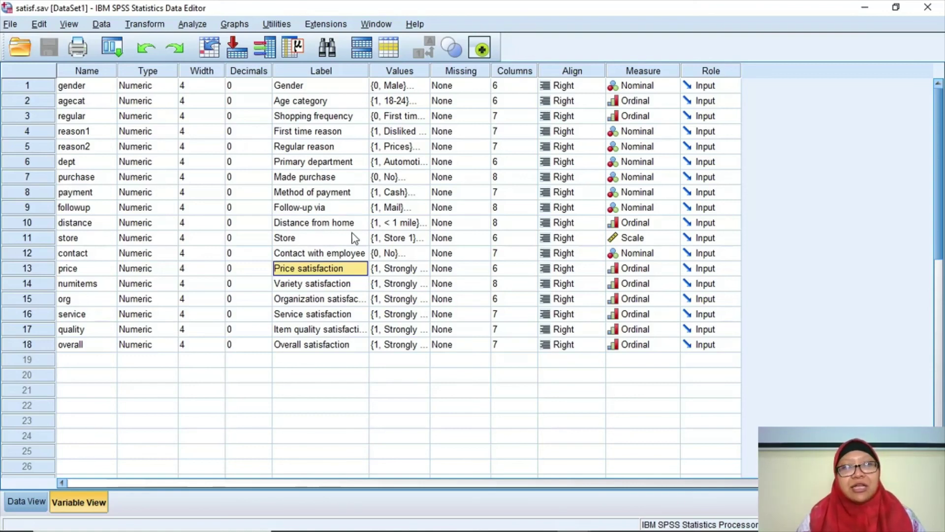
- Switch to the CHAPTER 4.pdf document in Nitro Pro
{"action": "mouse_move", "coordinate": [358, 526]}
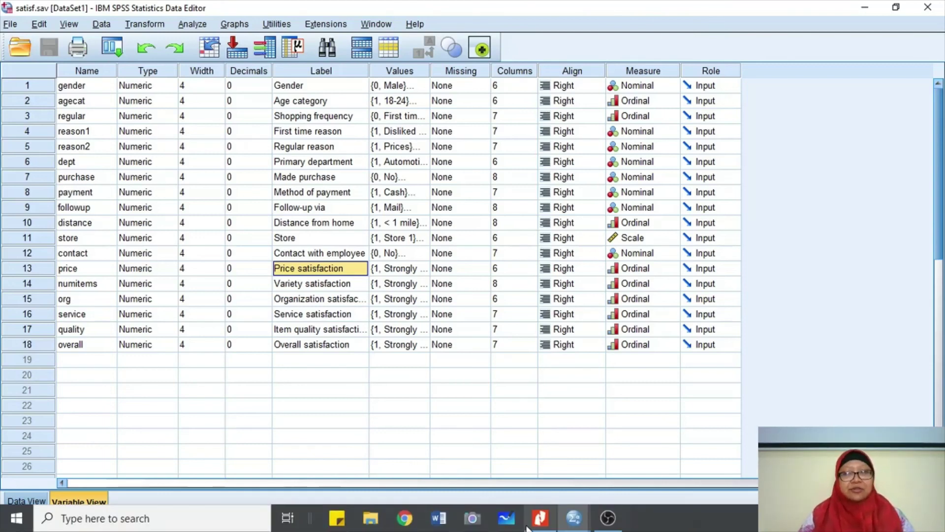
{"action": "left_click", "coordinate": [541, 518]}
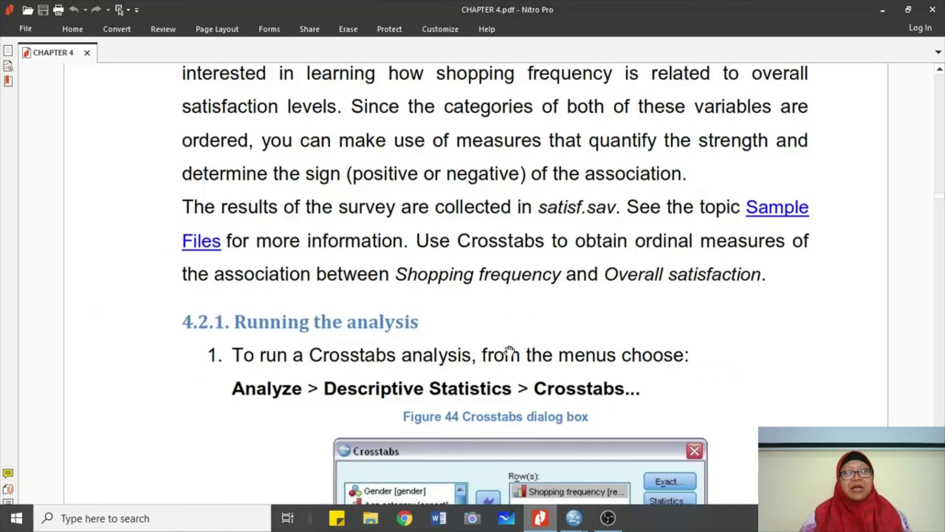